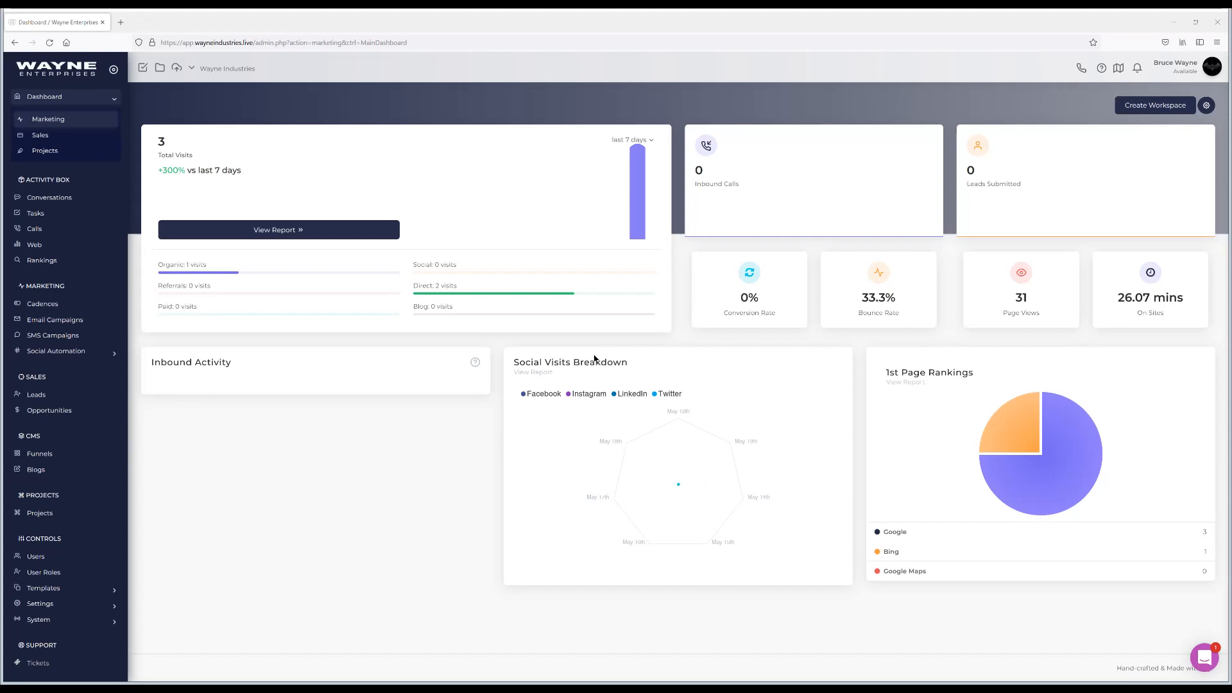
Open the Voice page in the account settings.
scroll(97, 442, down, 1)
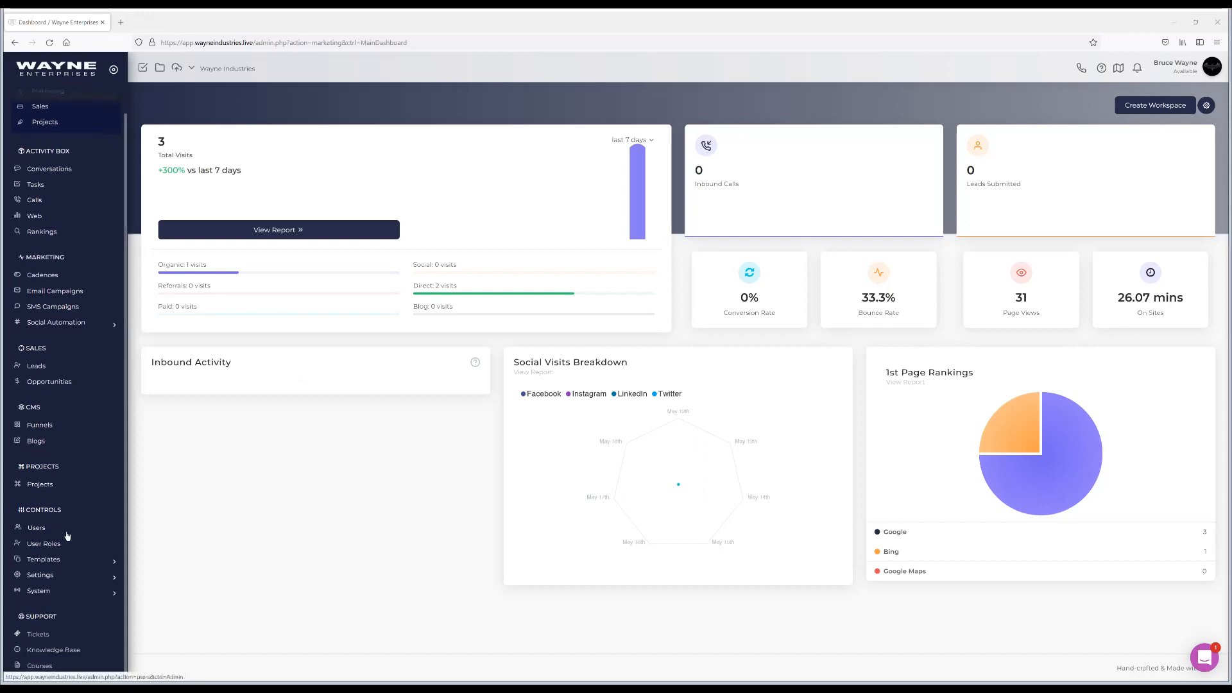
click(58, 576)
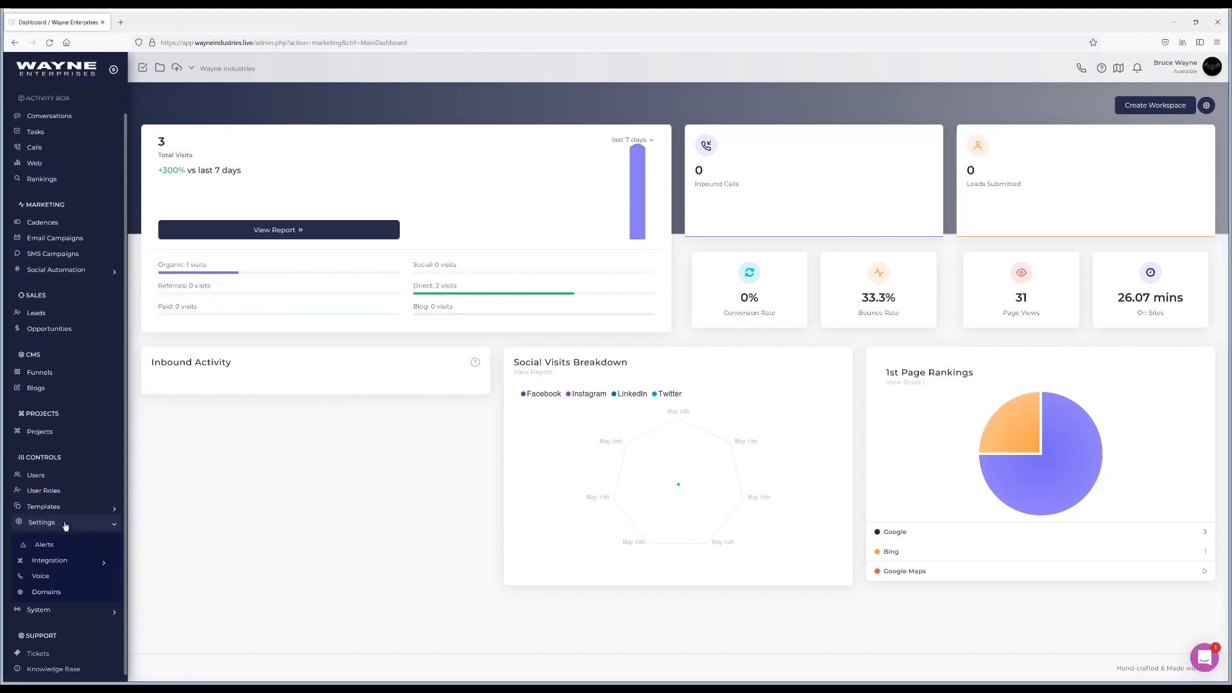
scroll(71, 546, down, 2)
click(68, 556)
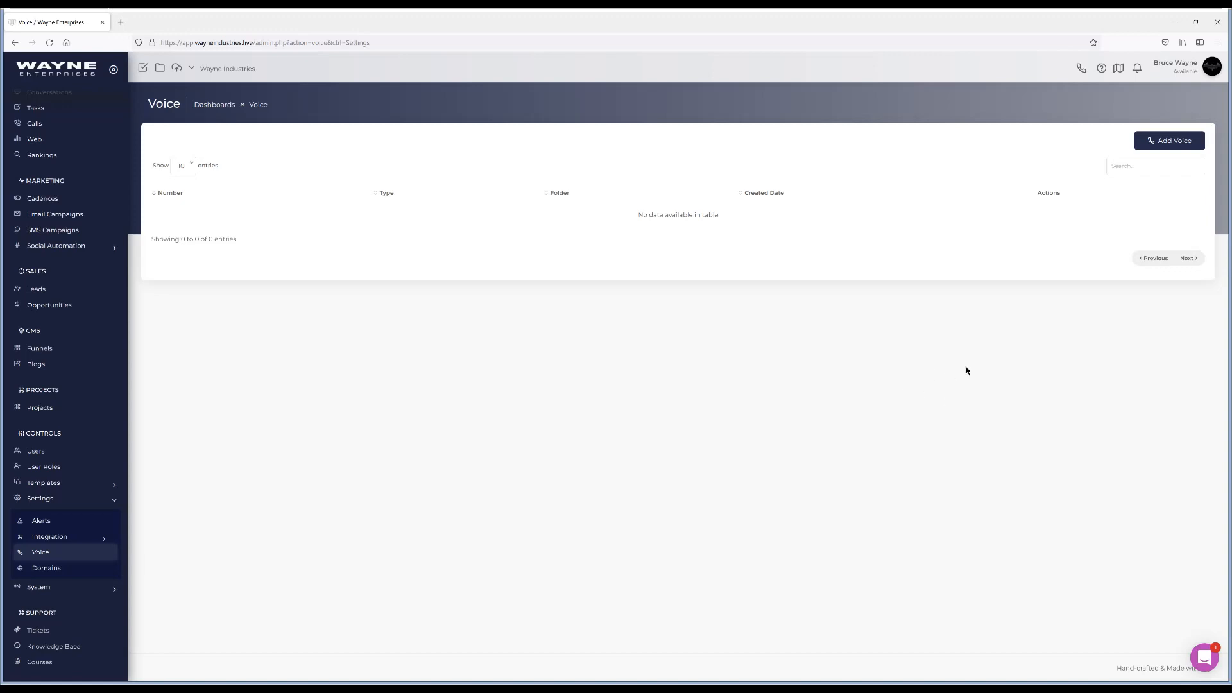
Find available toll-free call-forward numbers with prefix 877 for the Wayne Industries workspace.
click(1165, 147)
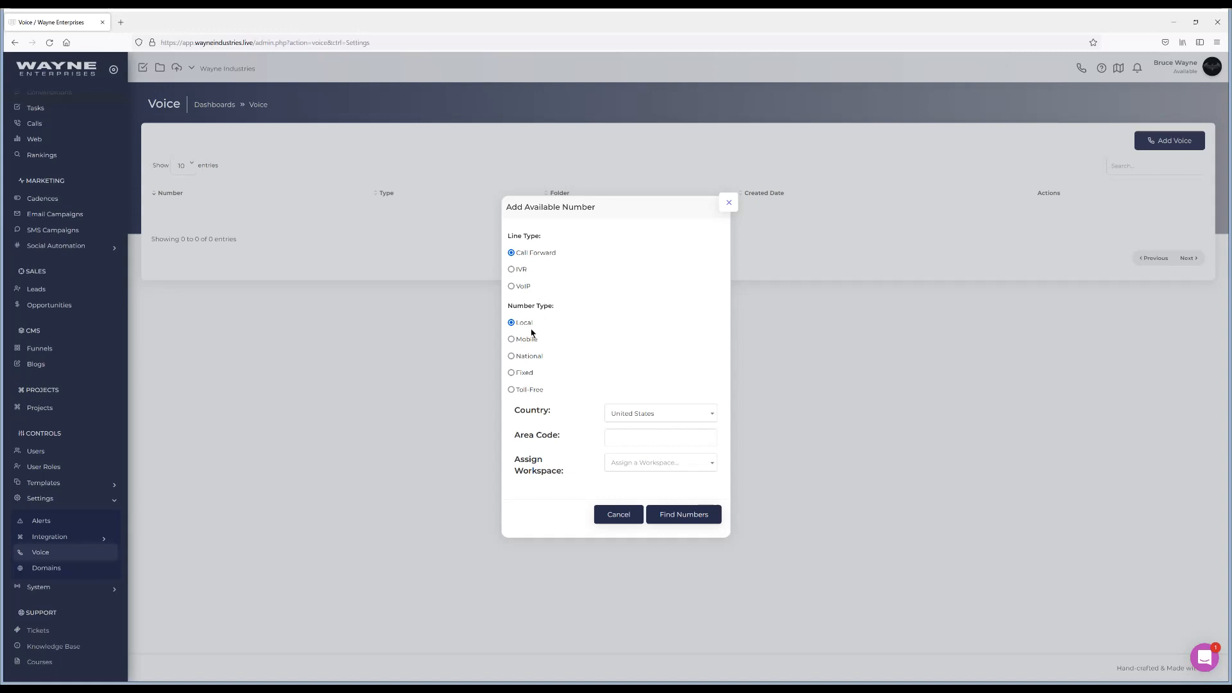
click(512, 390)
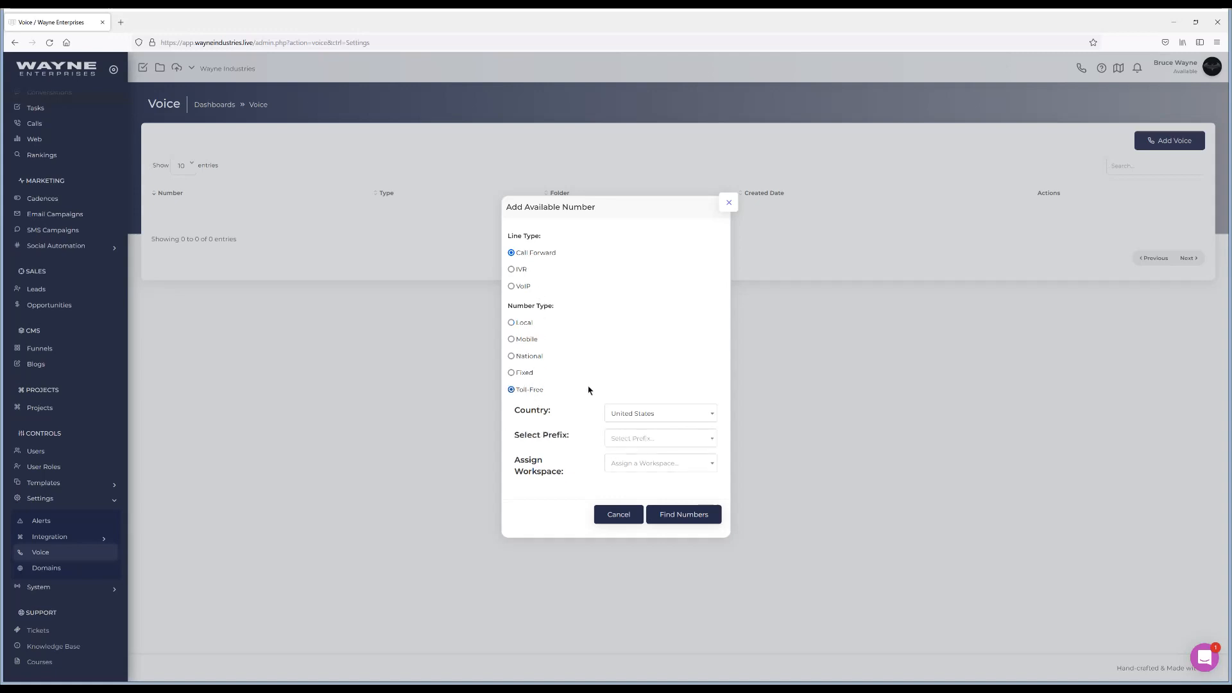
click(647, 439)
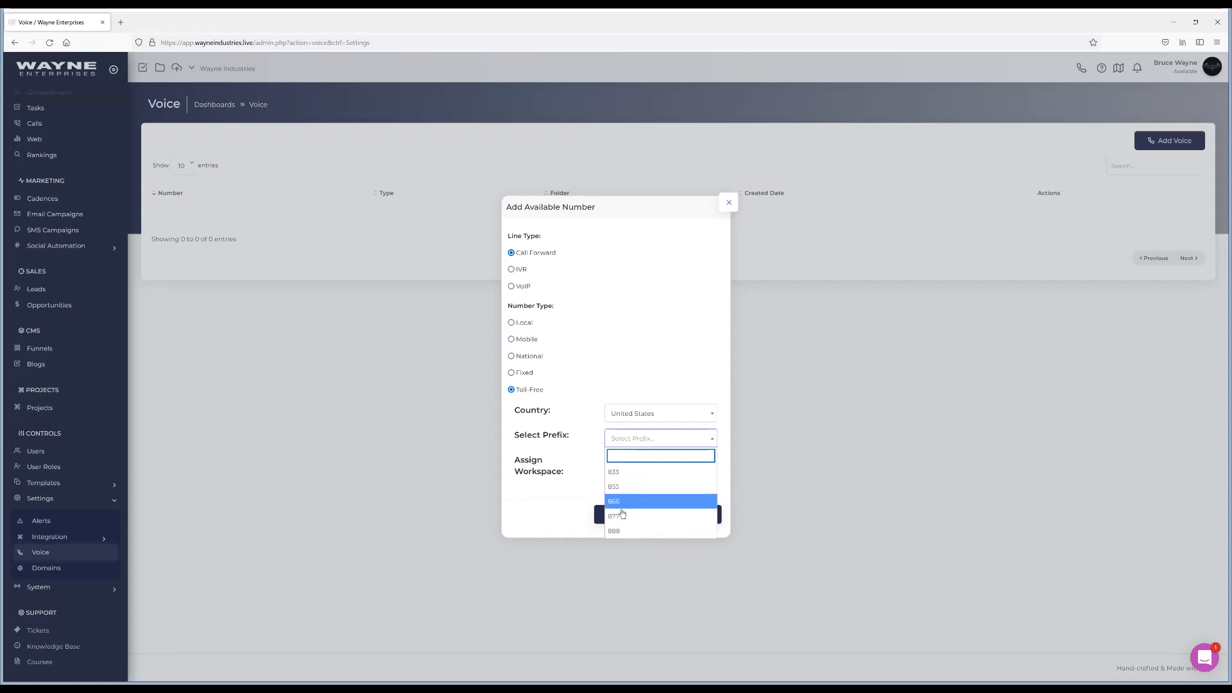
click(624, 517)
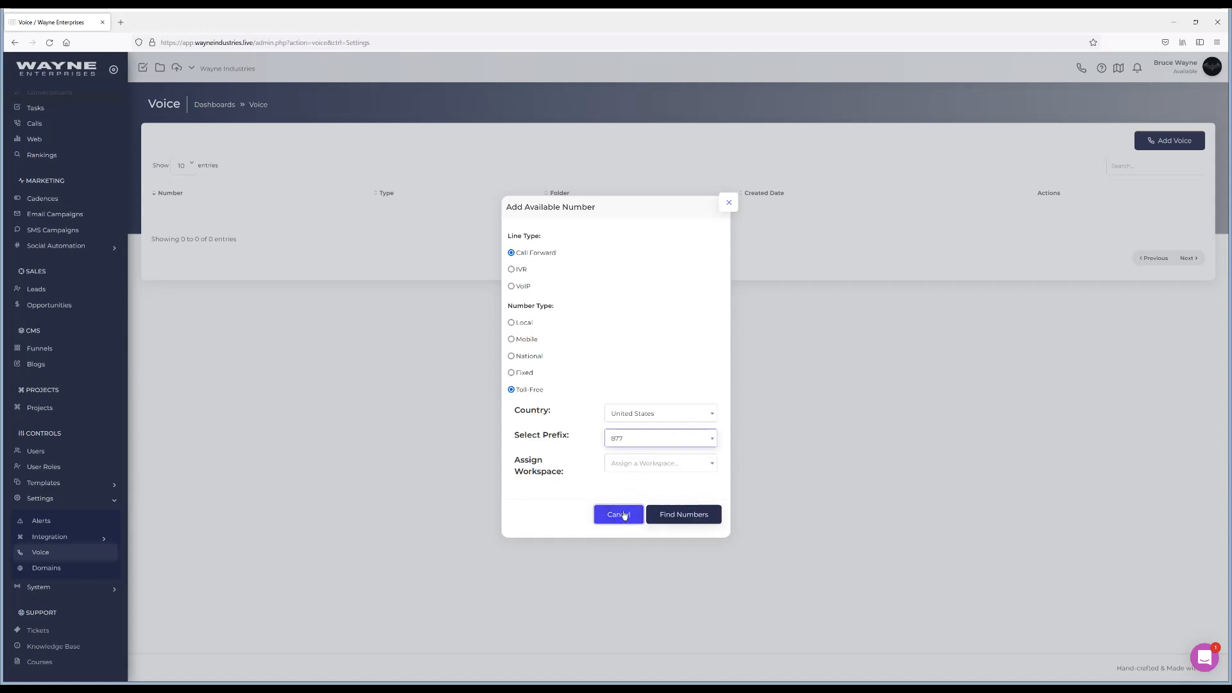
click(636, 465)
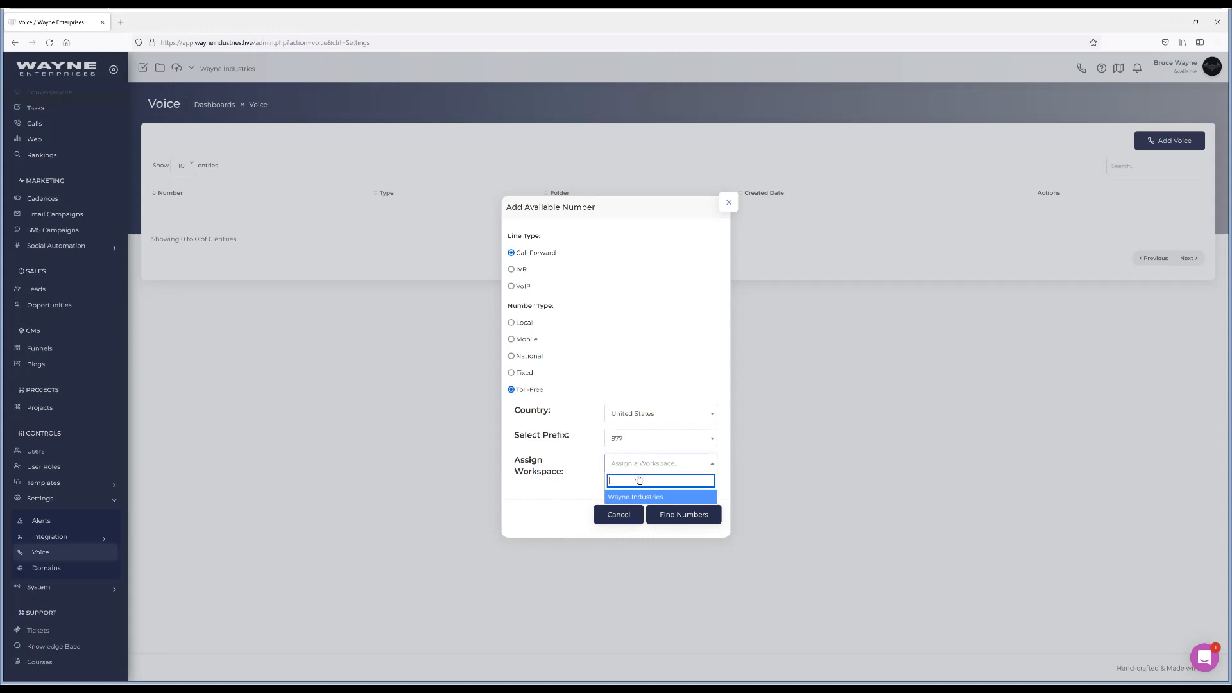
click(639, 499)
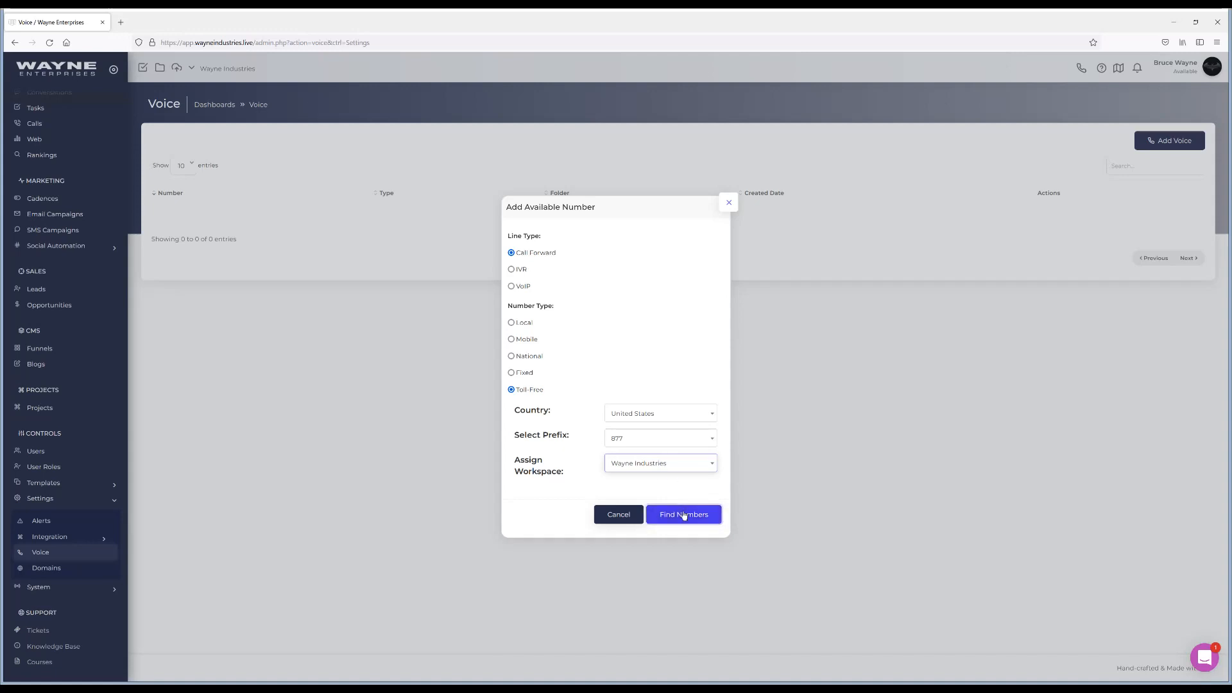
click(683, 515)
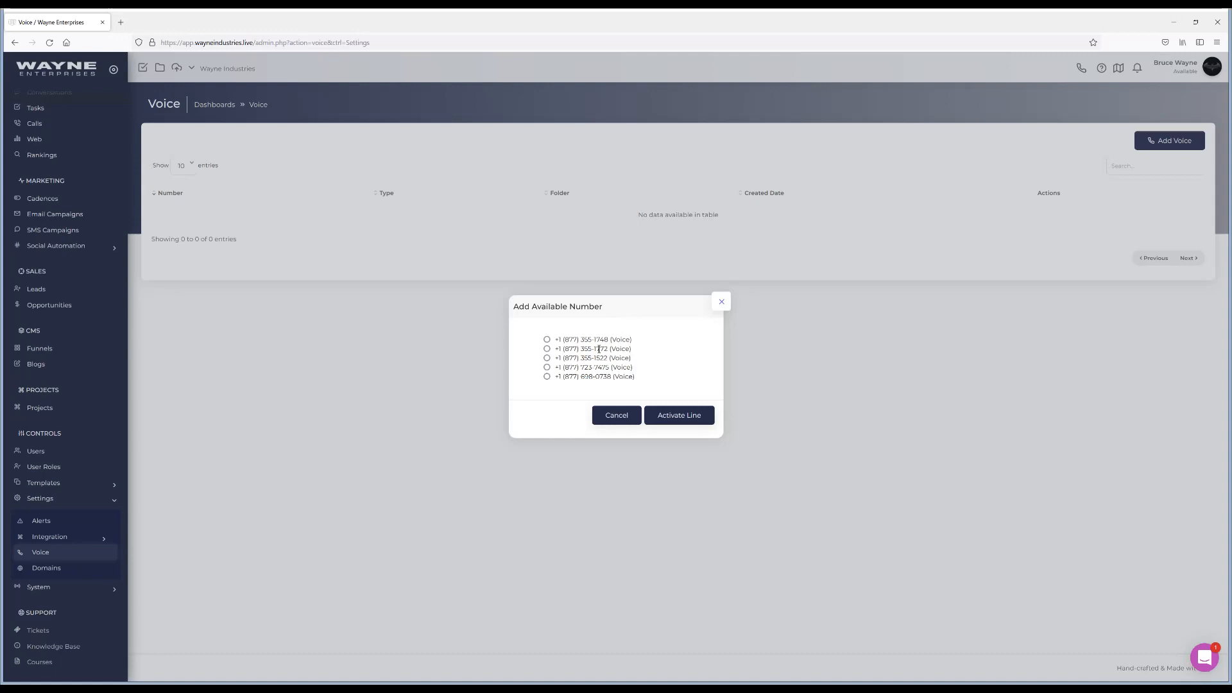
Activate the first available number as a voice line and open its voice settings.
click(547, 340)
click(686, 416)
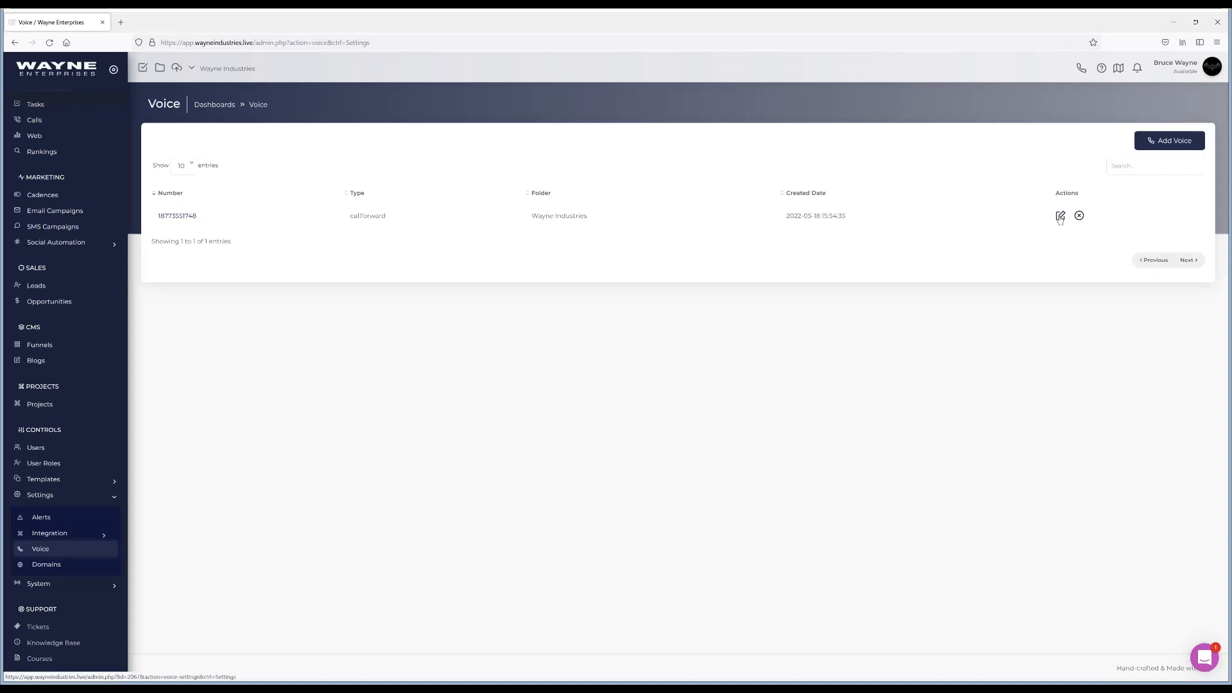
click(189, 217)
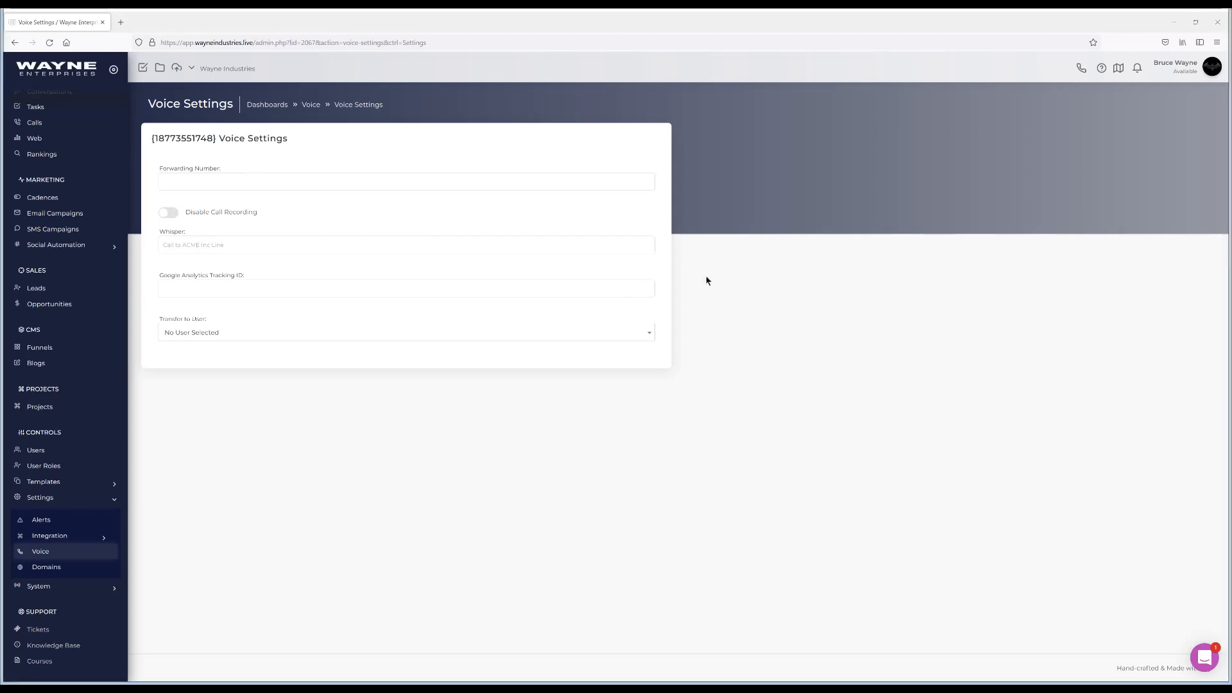
Enter the full forwarding phone number for the new line and save it.
click(190, 185)
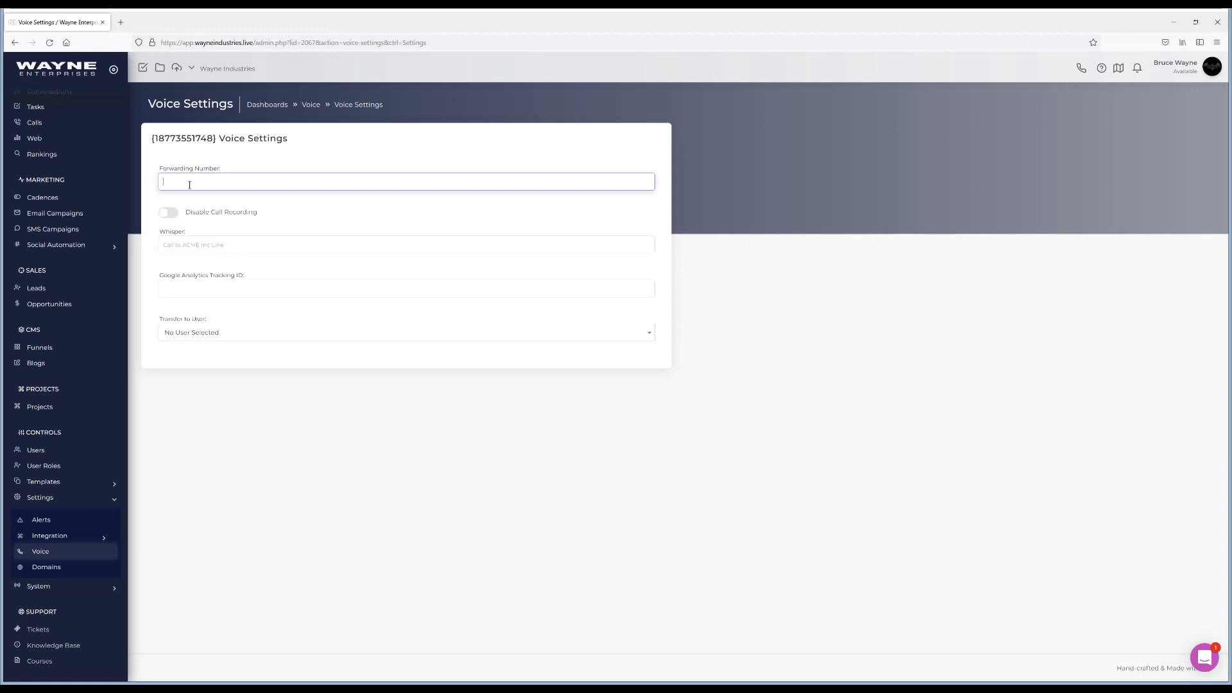
text(1800288)
key(Tab)
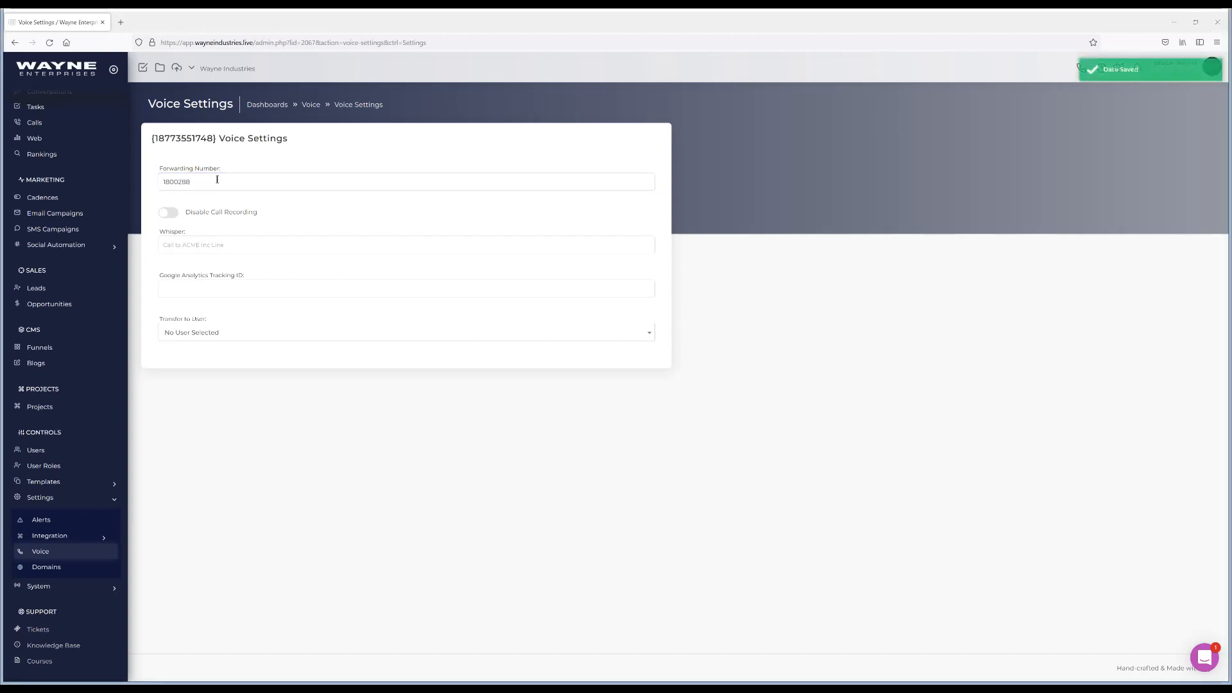
click(216, 180)
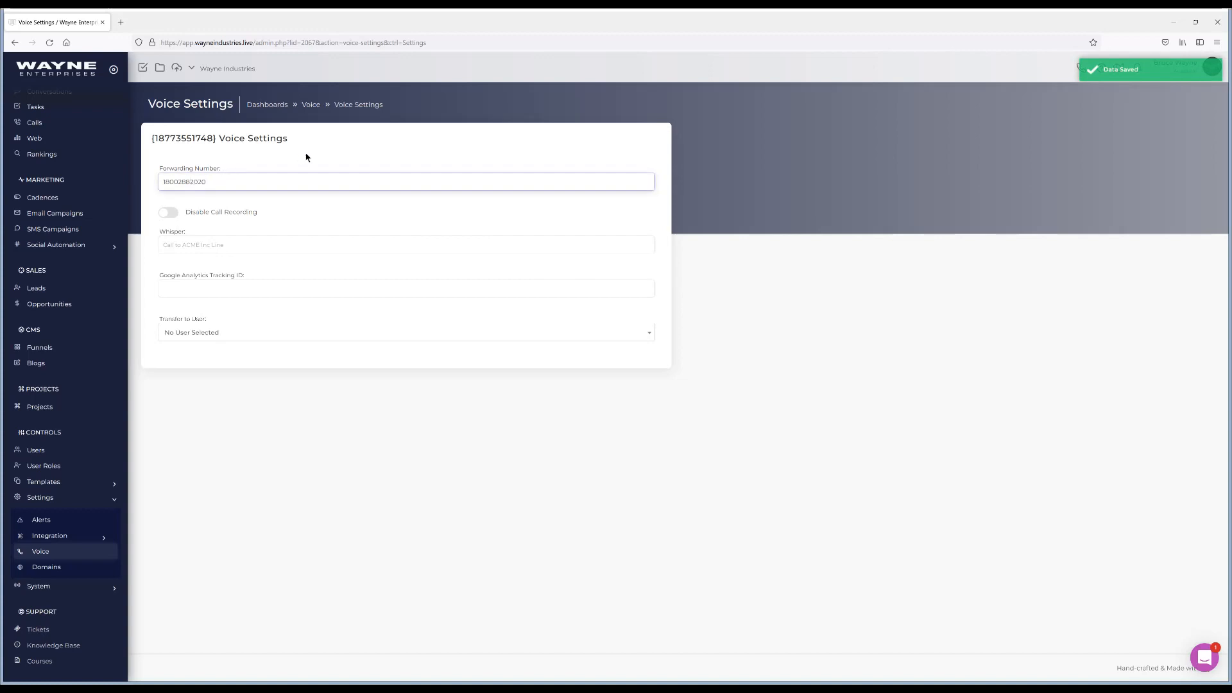
click(326, 492)
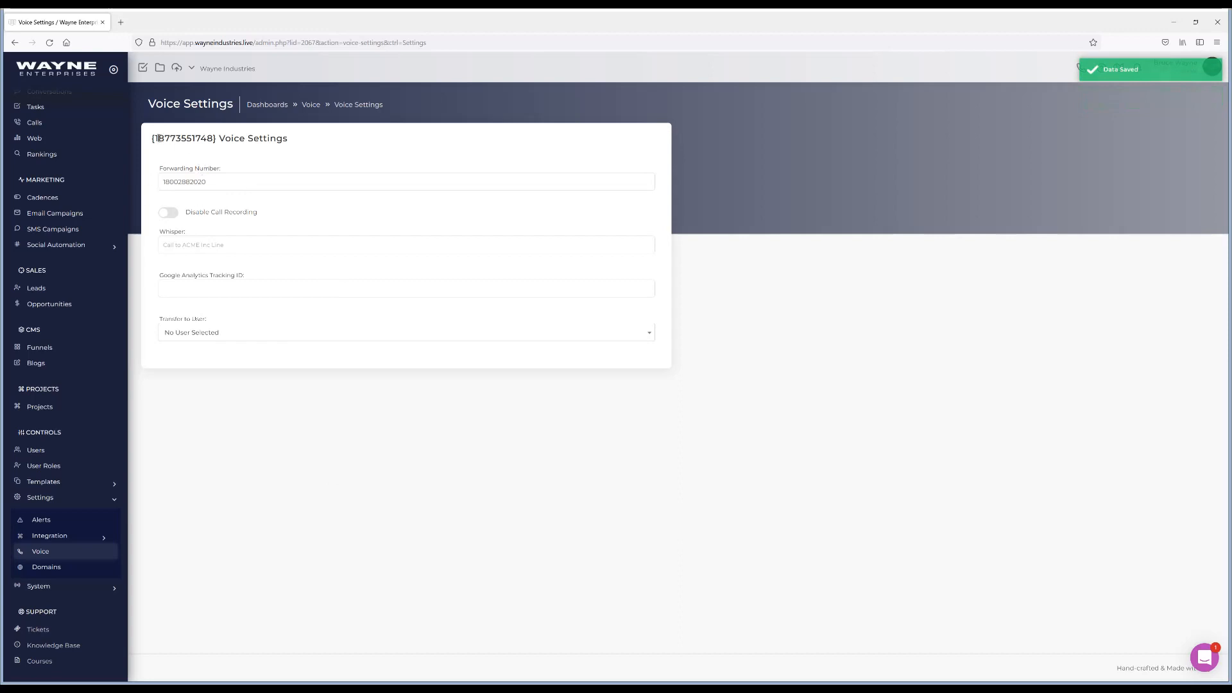
drag(159, 138, 212, 139)
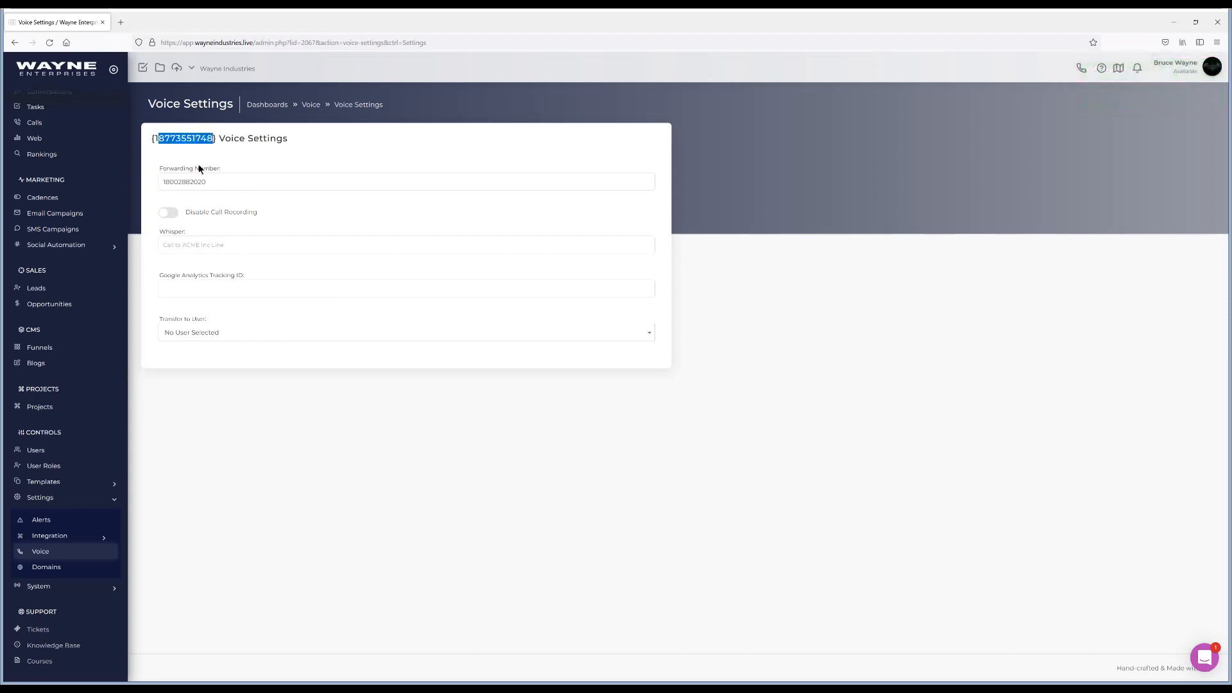
click(198, 162)
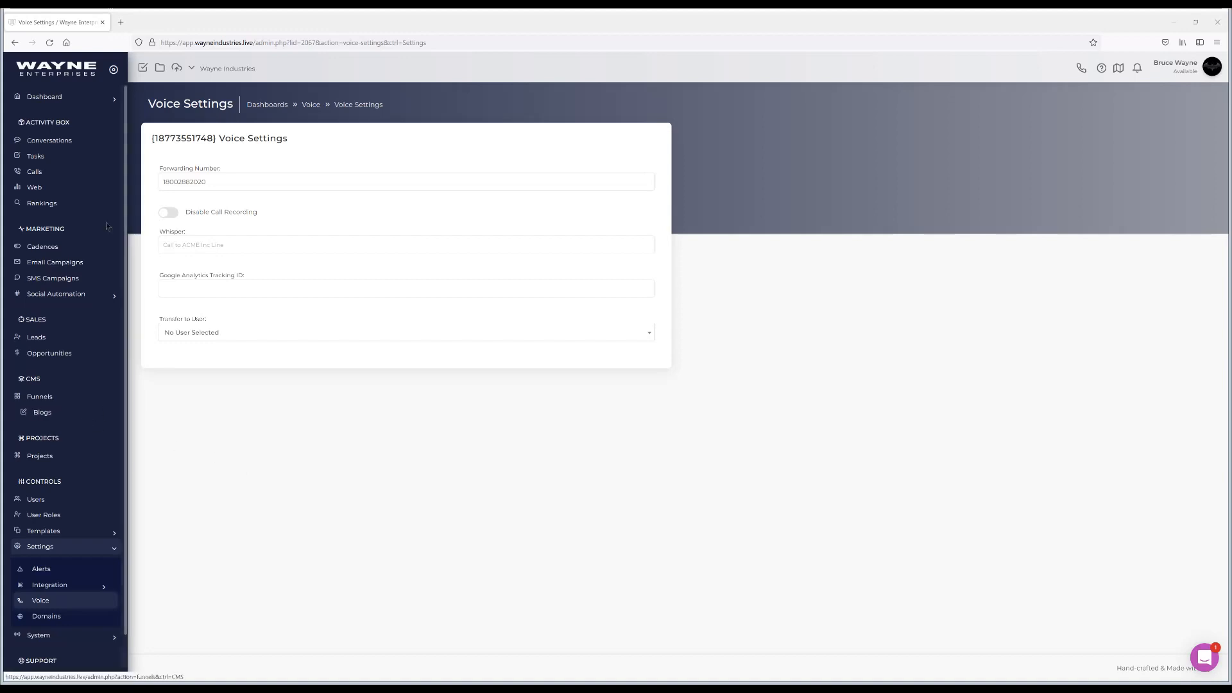
Open the Marketing dashboard to check the inbound calls and inbound activity.
click(92, 102)
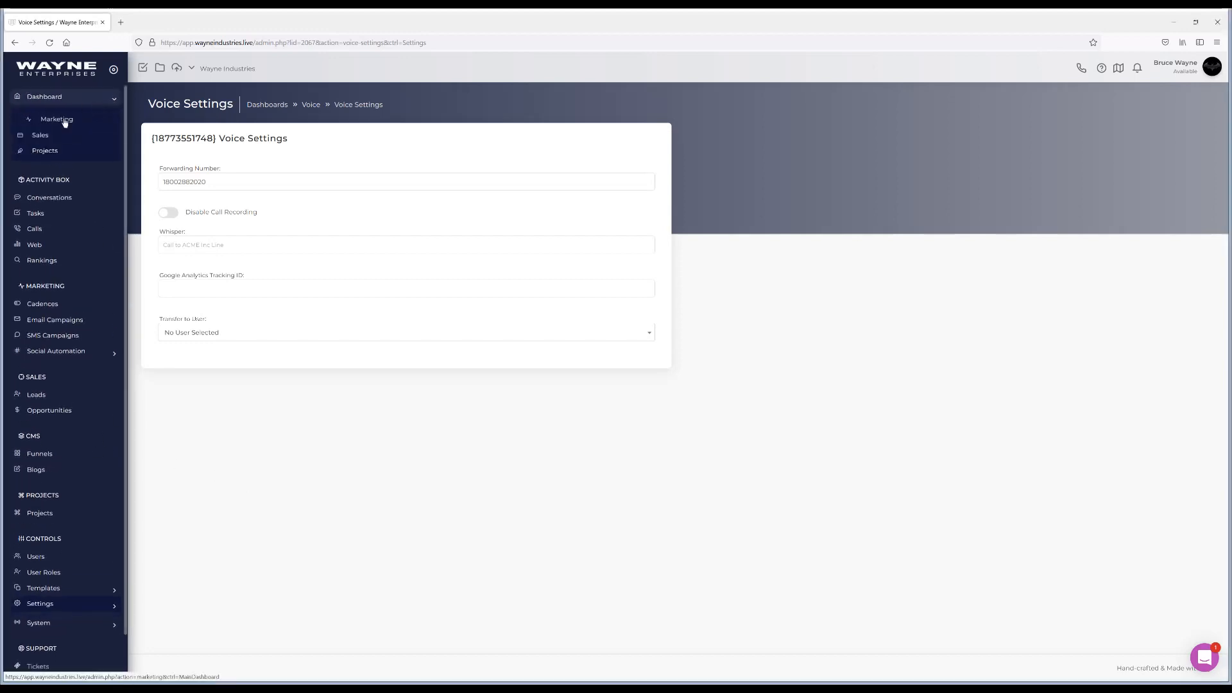
click(64, 121)
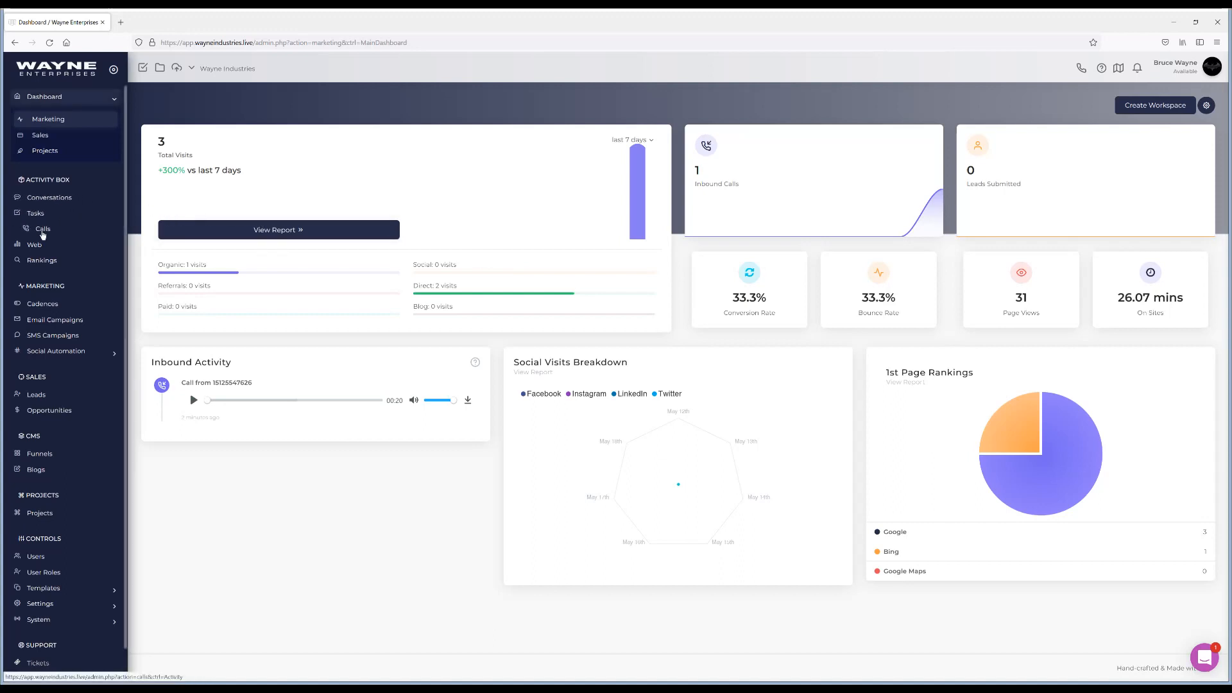
Open the call activity report and examine its date range, export and line filter options.
click(43, 232)
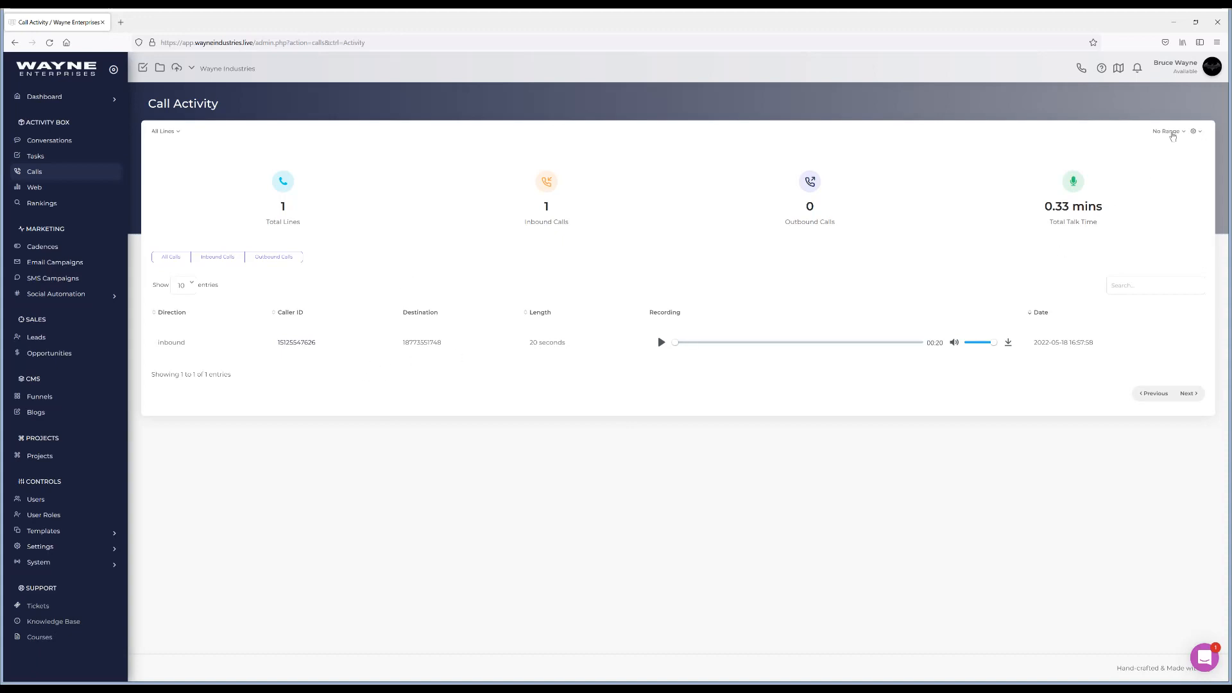
click(1171, 132)
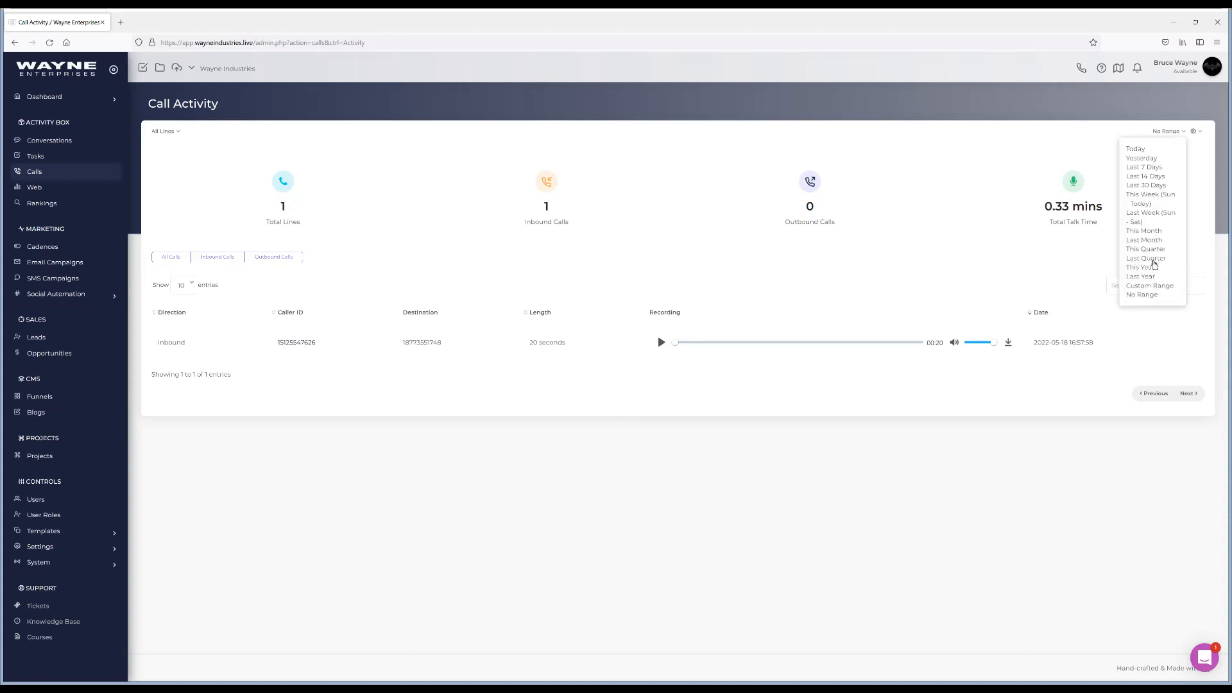
click(1199, 132)
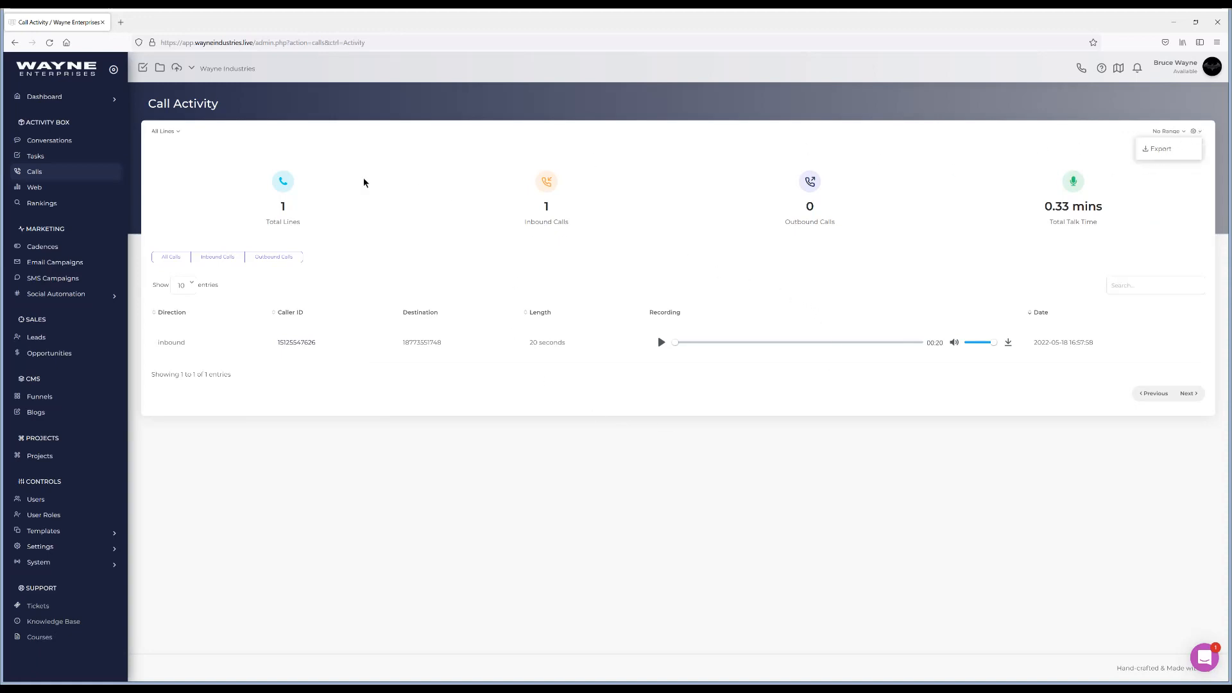
click(175, 133)
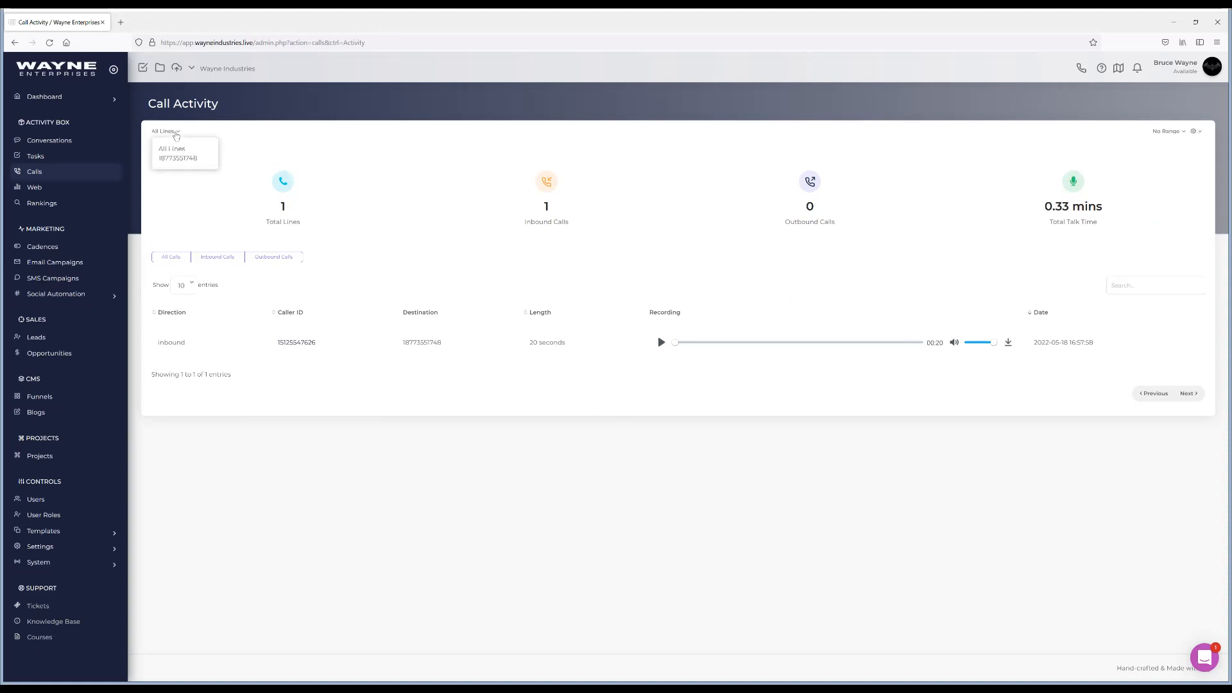
click(416, 164)
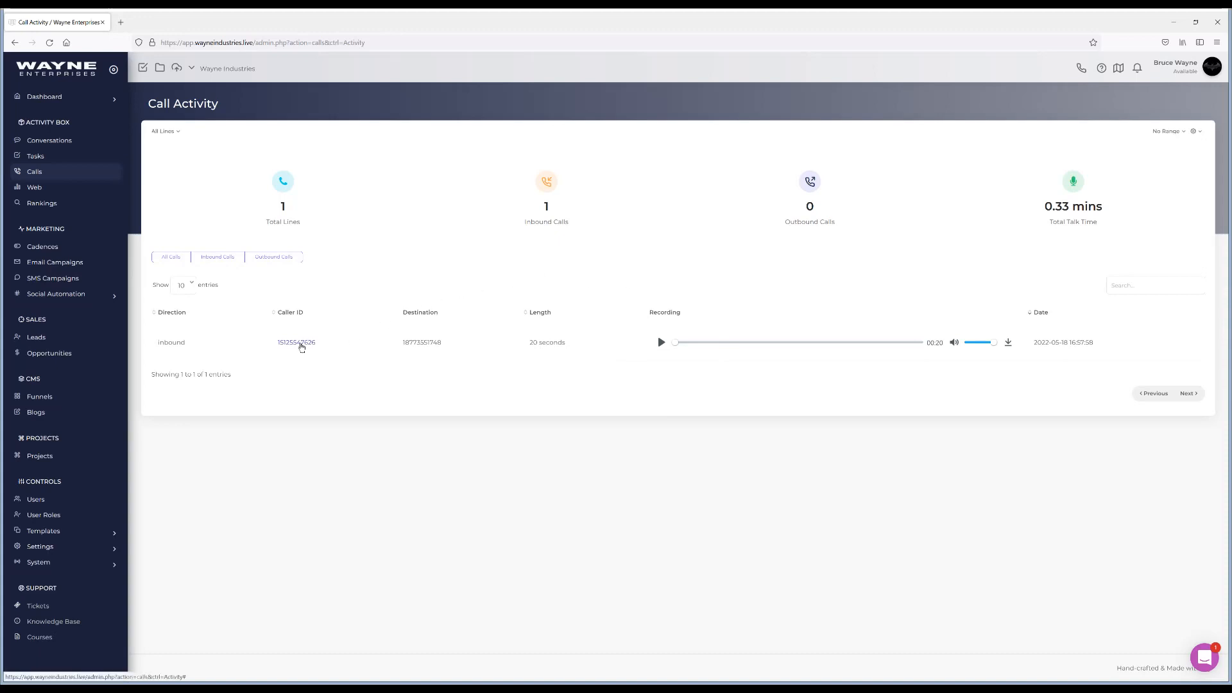
Preview the Add Lead form for the inbound caller with No Data Form selected, and close it without creating a lead.
click(301, 347)
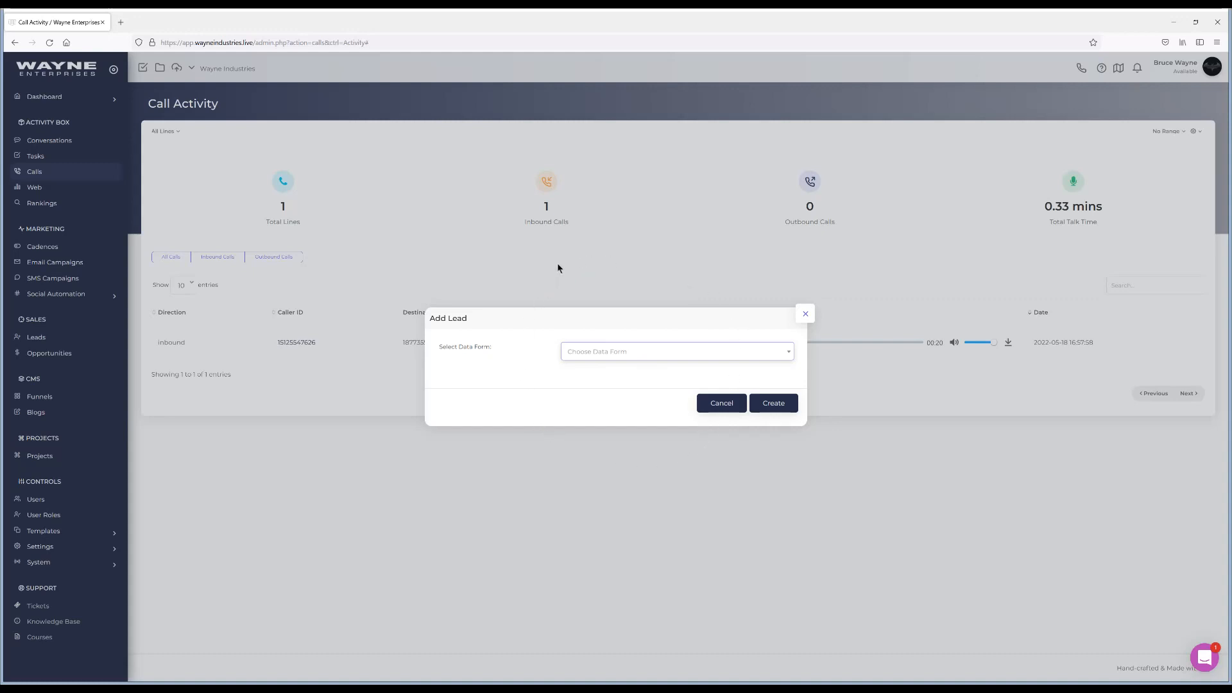
click(591, 352)
click(597, 385)
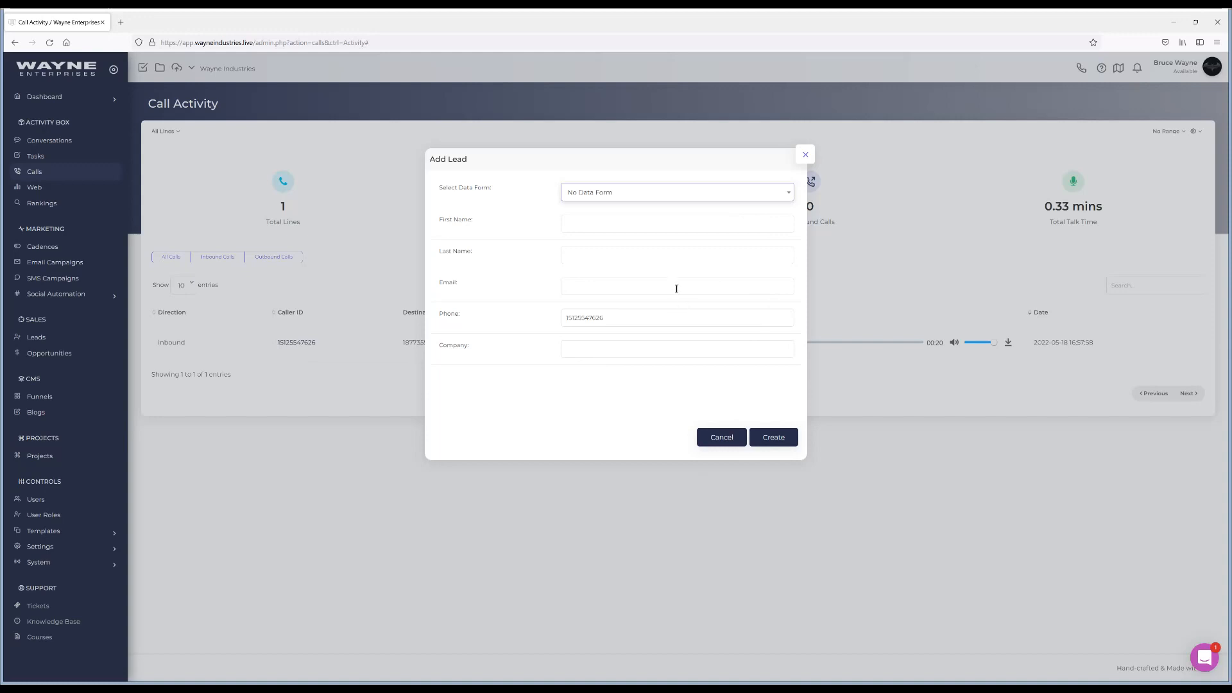
click(803, 157)
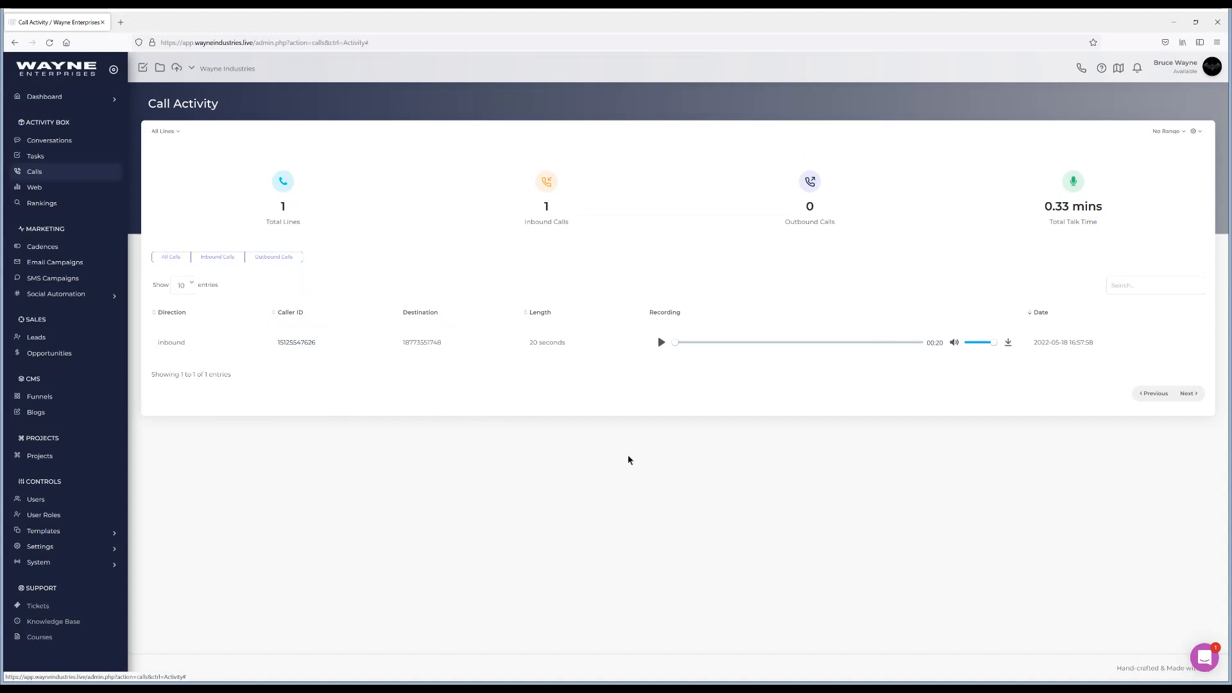
Return from the call activity report to the Marketing dashboard.
click(54, 97)
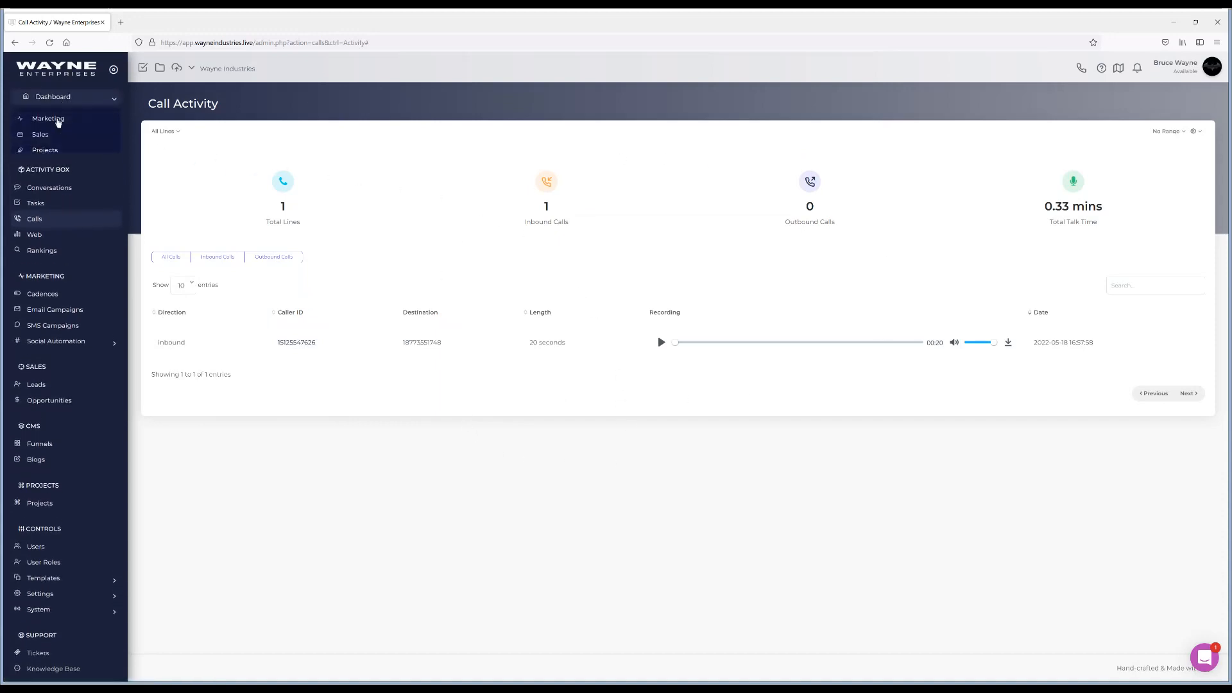
click(57, 121)
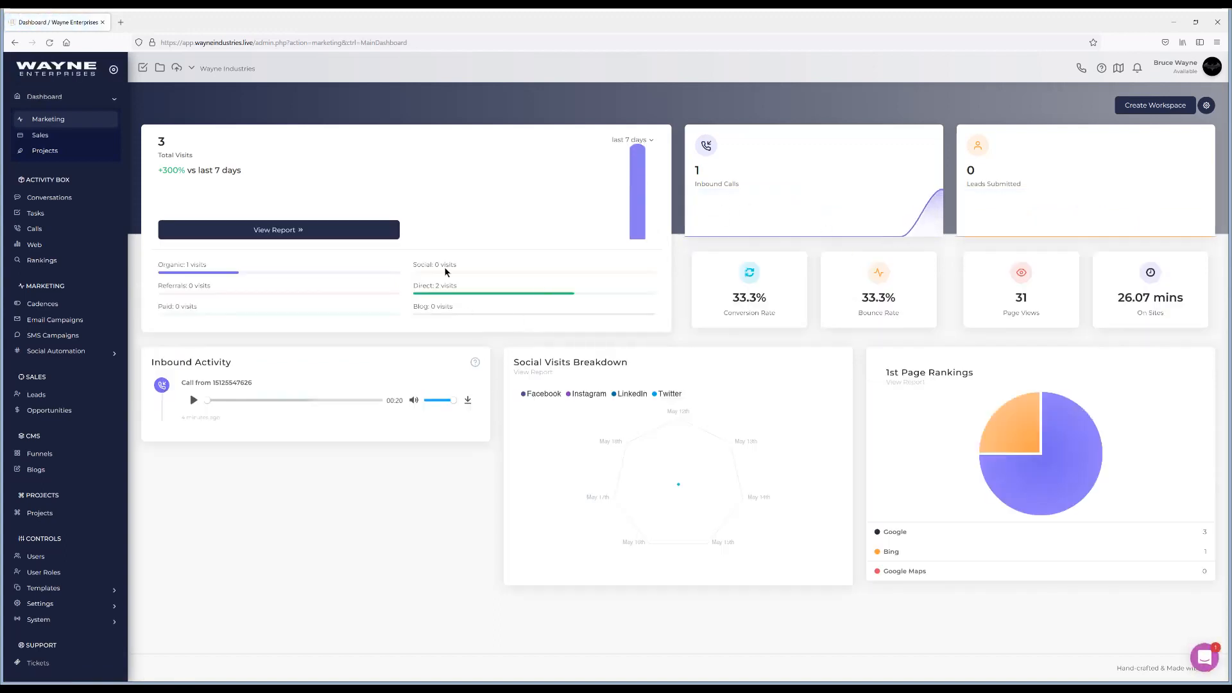
click(228, 81)
click(388, 271)
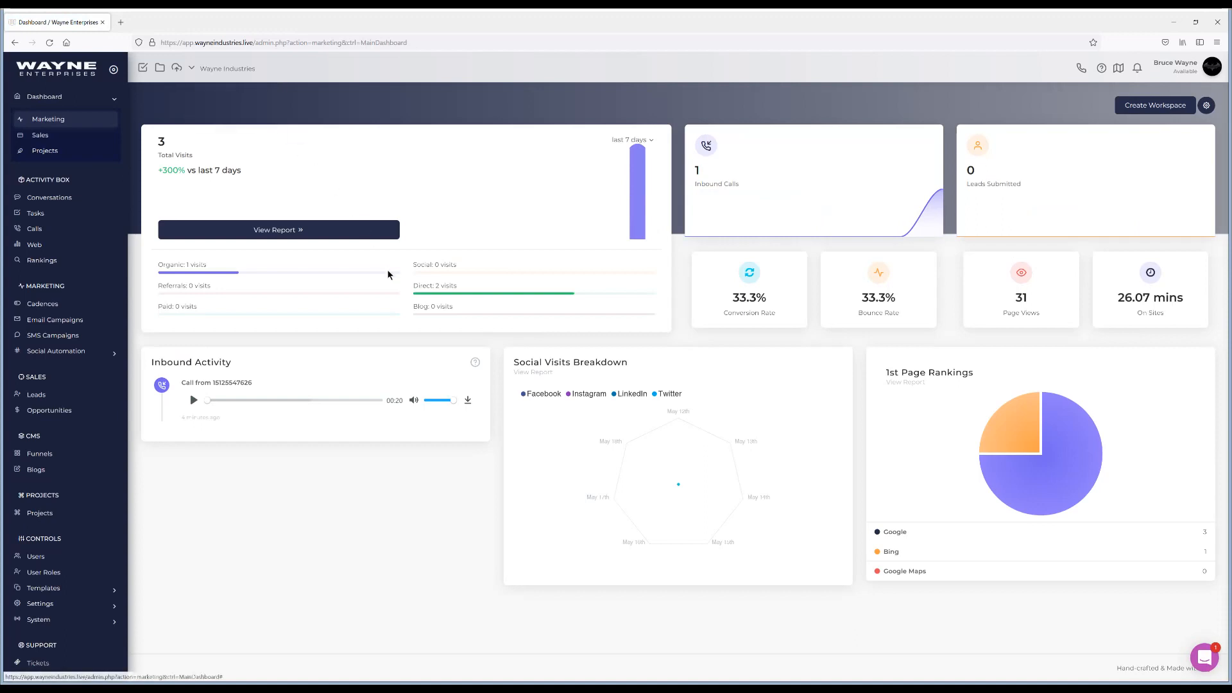